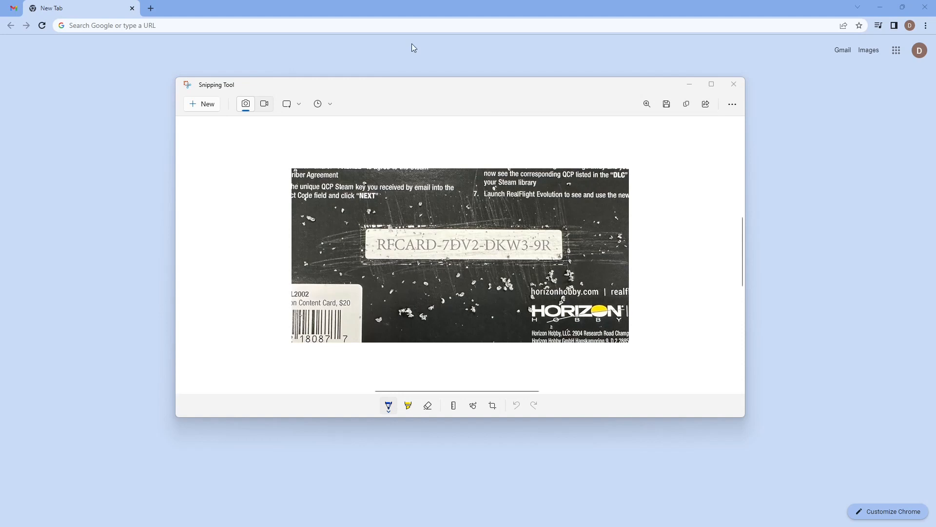
Drag the Snipping Tool window with the card snip off screen to reveal Chrome's New Tab page
drag(413, 88, 935, 133)
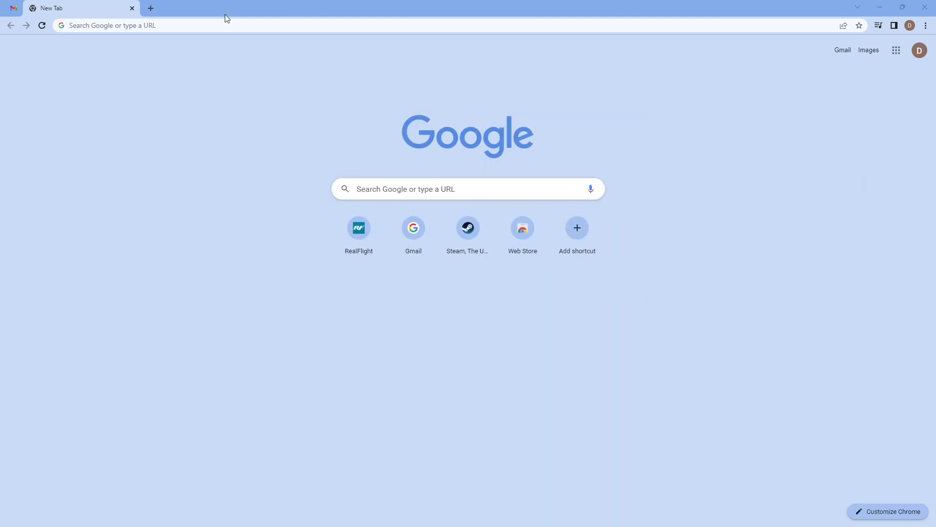
Go to realflight.com/qcp in Chrome
click(228, 25)
text(rea)
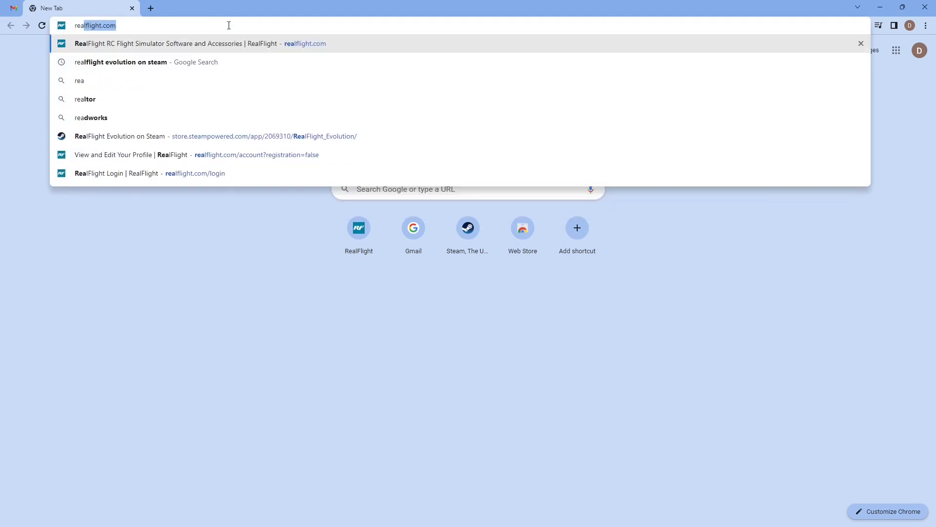
text(lflight.com)
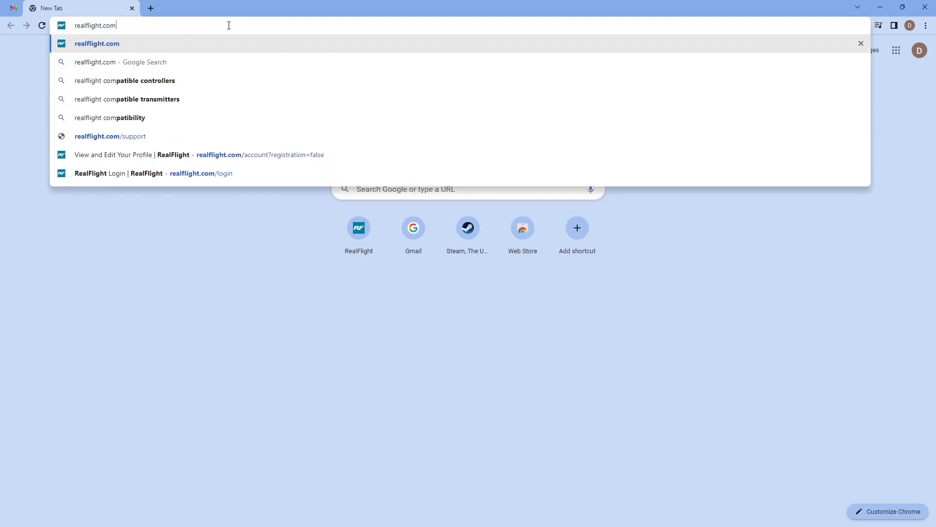
text(/qcp)
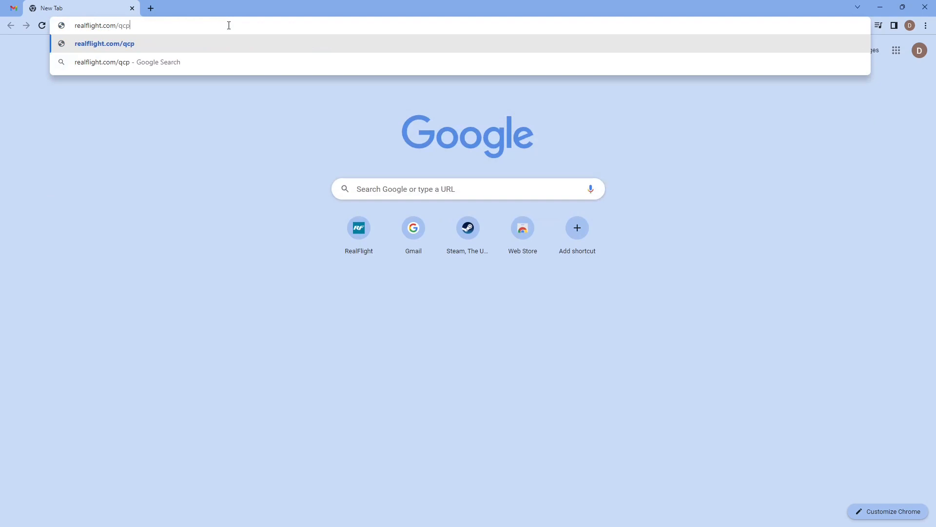
key(Return)
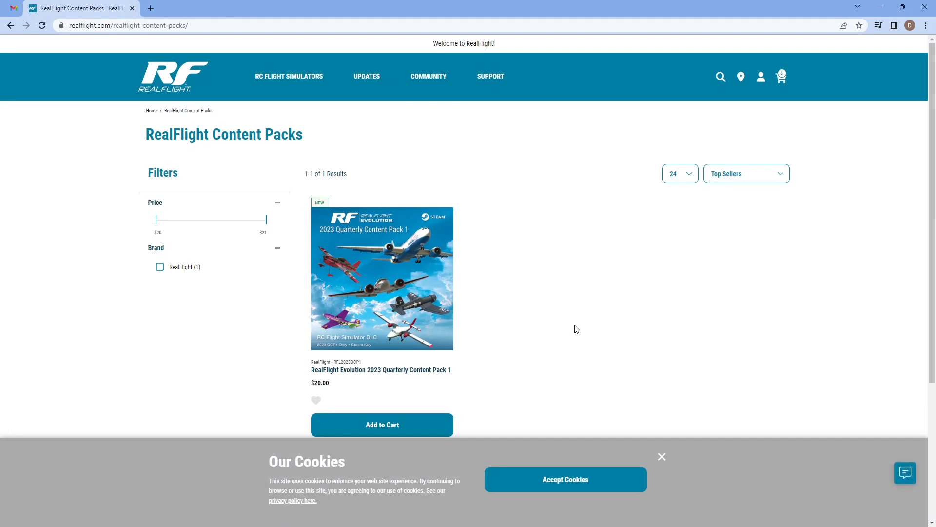
Add the 2023 Quarterly Content Pack 1 to the cart, accept cookies, and proceed to checkout
click(422, 426)
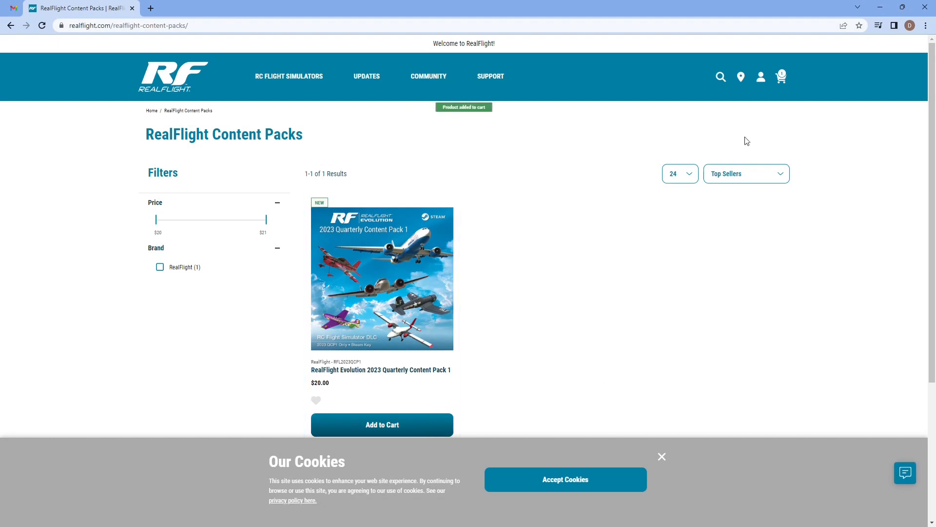
click(781, 78)
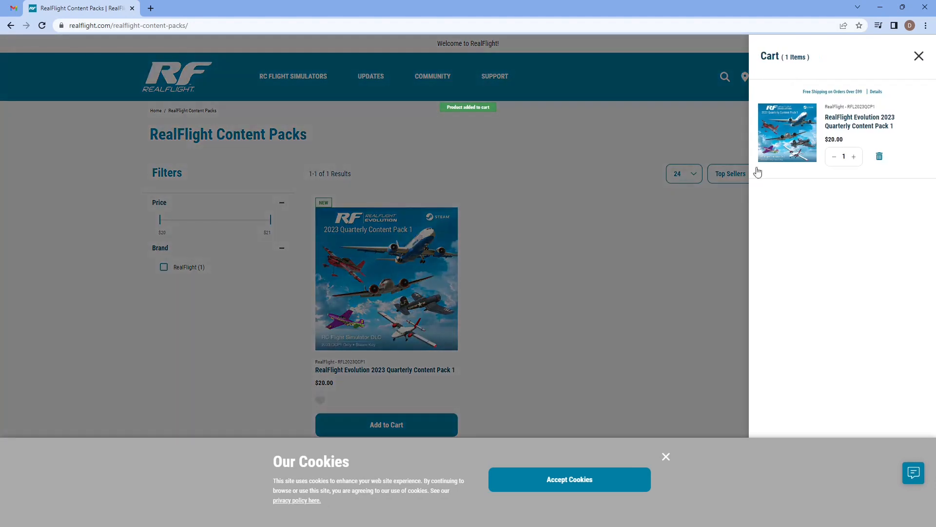
click(633, 479)
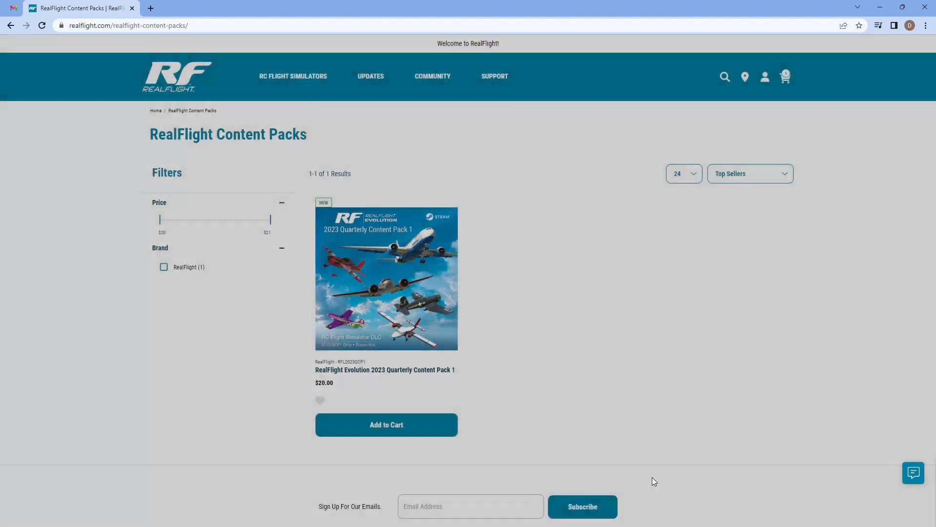
click(786, 77)
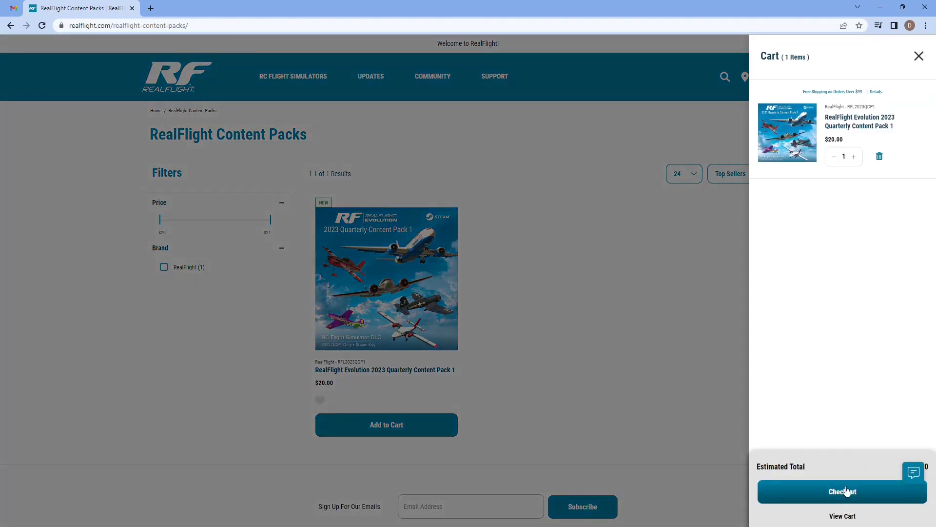
click(849, 500)
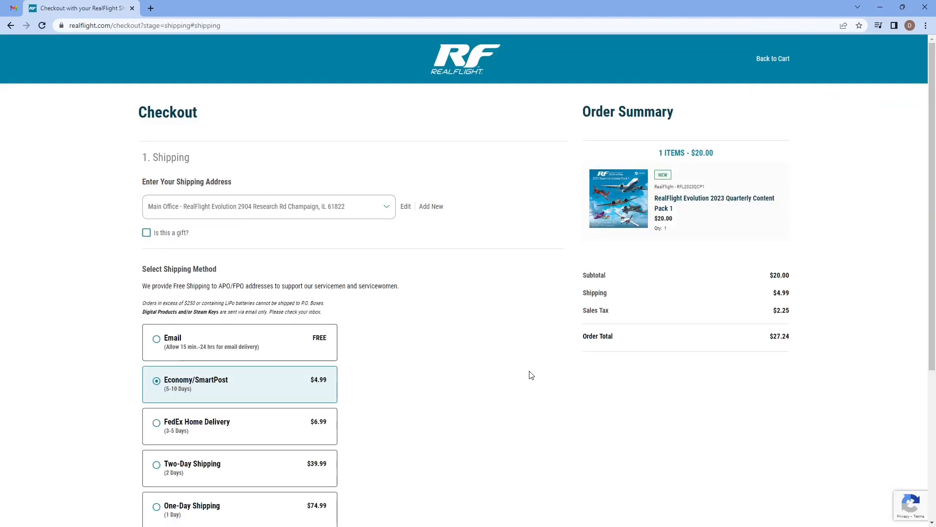
Choose the free $0.00 Email shipping option and continue to payment
click(162, 345)
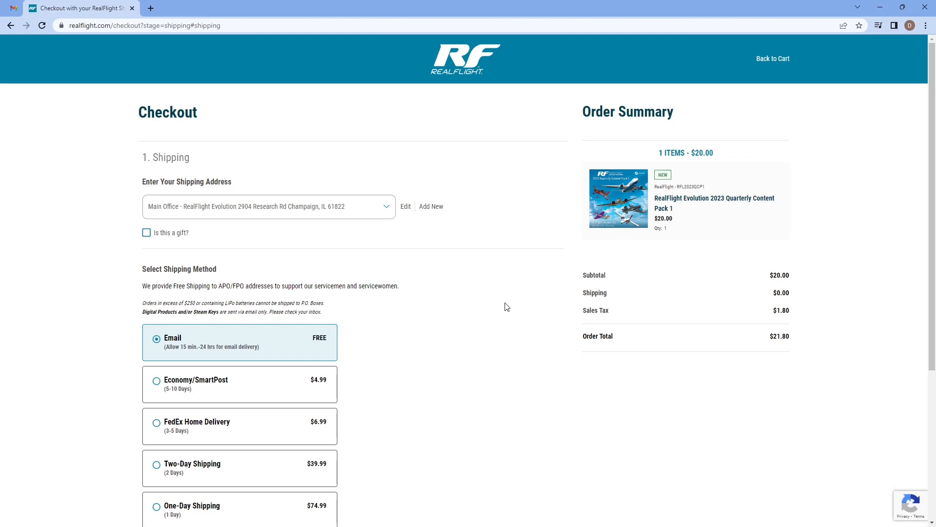
scroll(487, 305, down, 5)
click(281, 325)
Enter the card's redemption code in the coupon field and apply it, making the total $0.00
scroll(507, 331, down, 6)
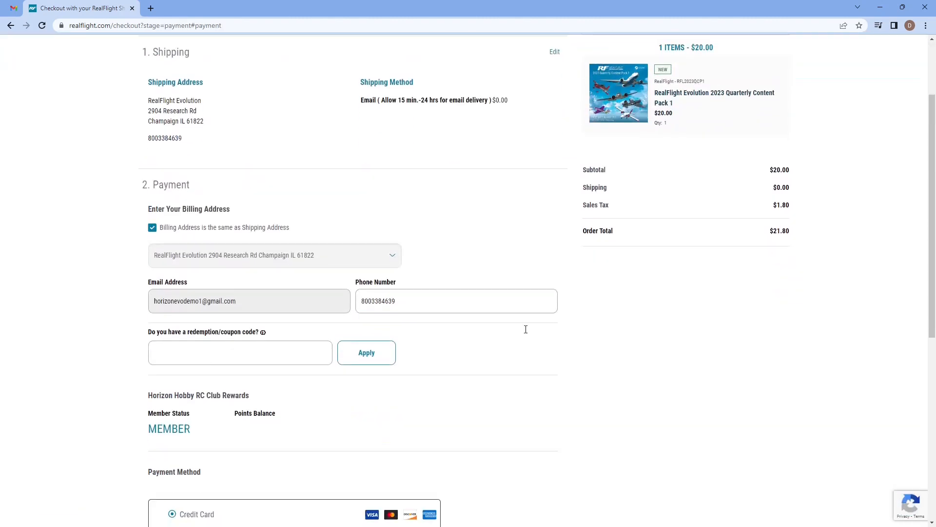
click(292, 383)
scroll(284, 293, down, 3)
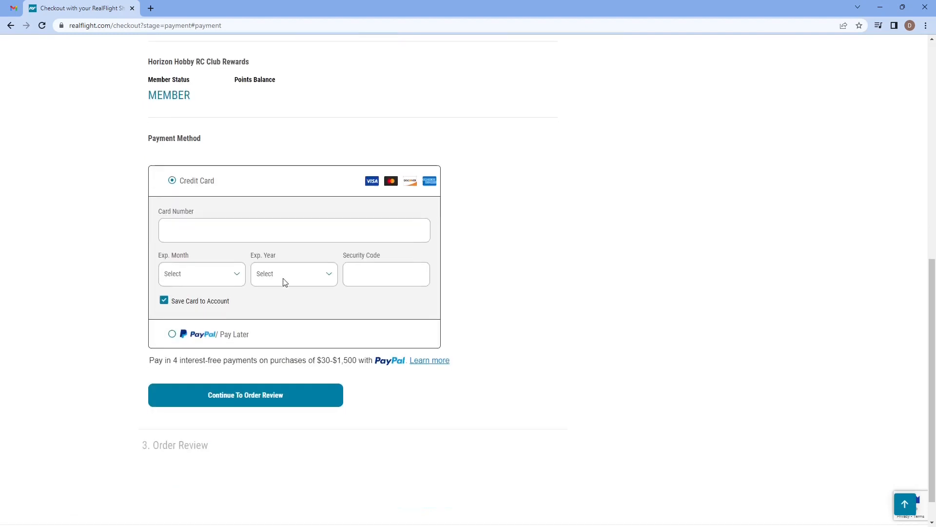
scroll(438, 291, up, 4)
click(222, 218)
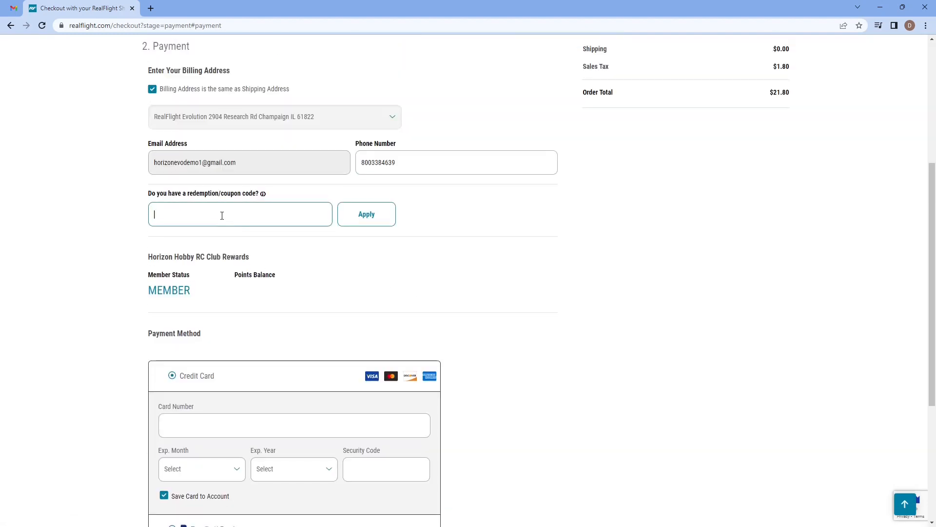
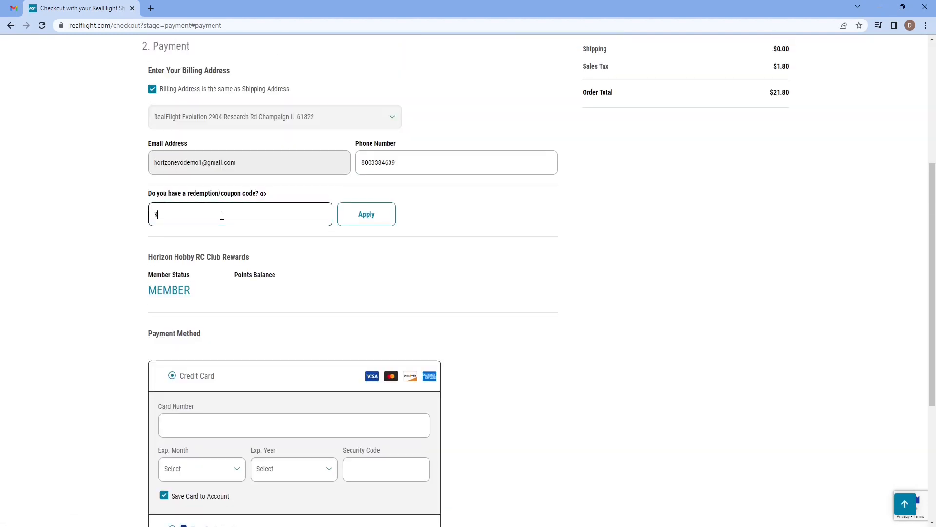
click(358, 222)
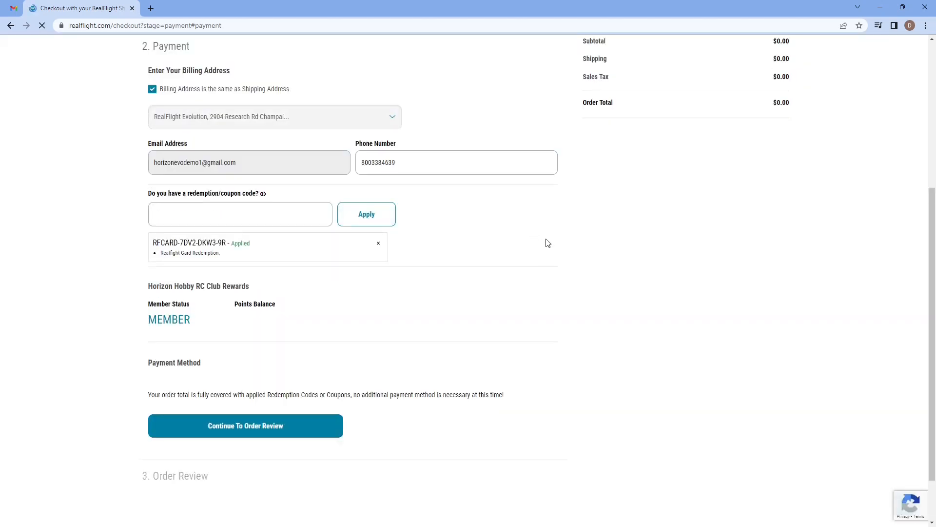
scroll(686, 247, up, 3)
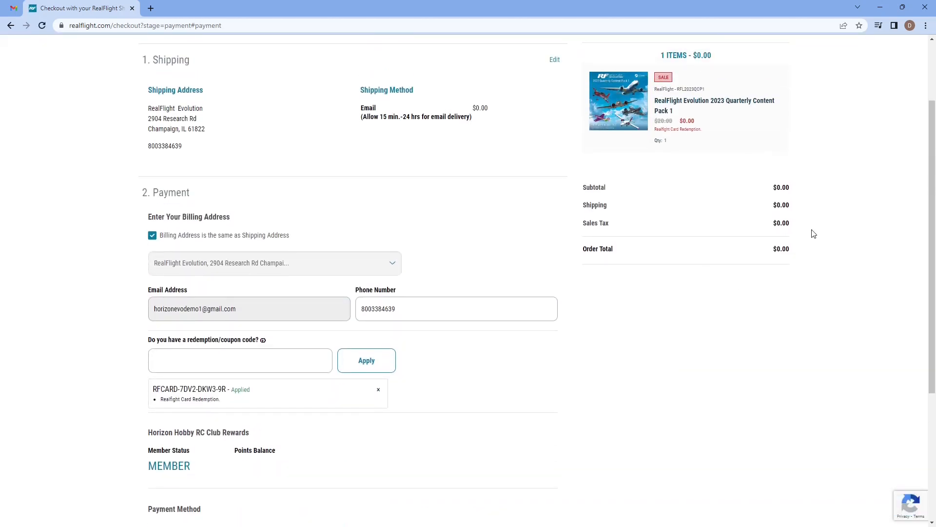
scroll(781, 261, down, 2)
scroll(584, 250, down, 2)
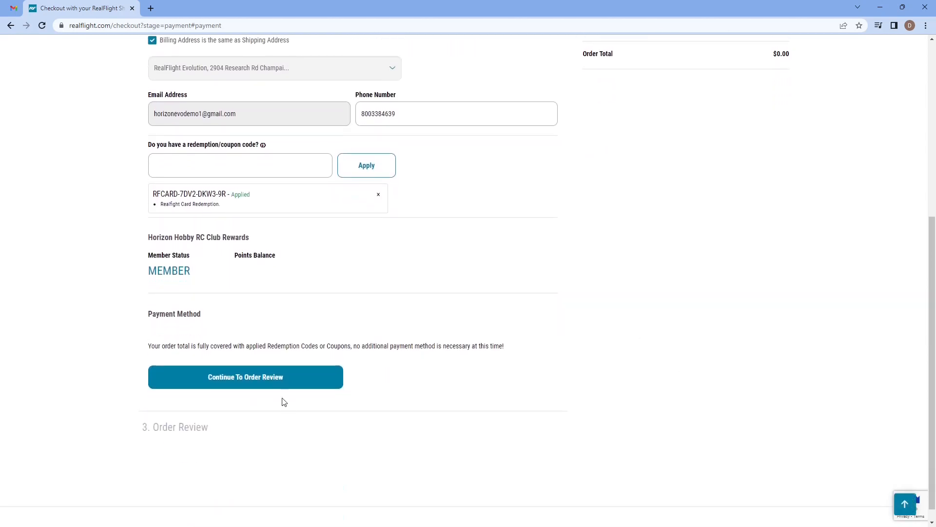
Continue to the order review and submit the $0.00 content pack order
click(273, 386)
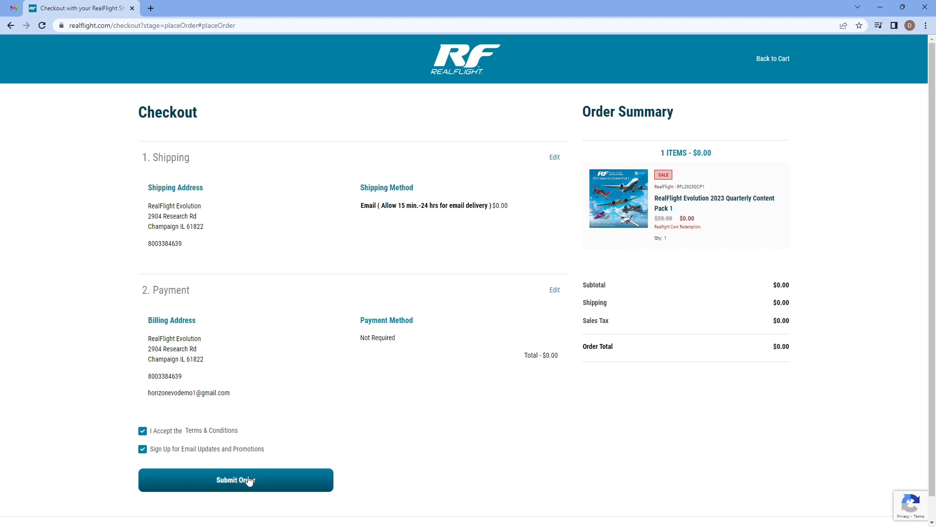
click(210, 481)
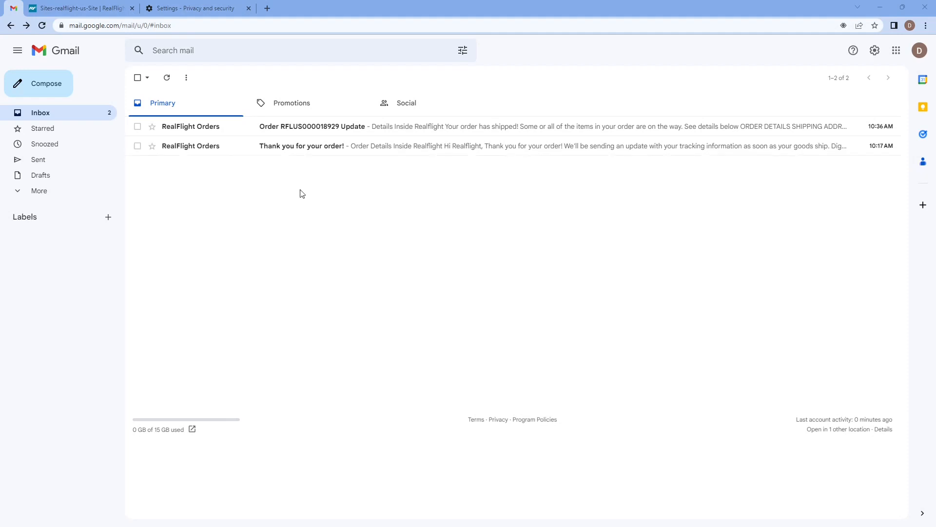
Open the RealFlight Orders shipped-order email and copy the Steam key it contains
click(297, 131)
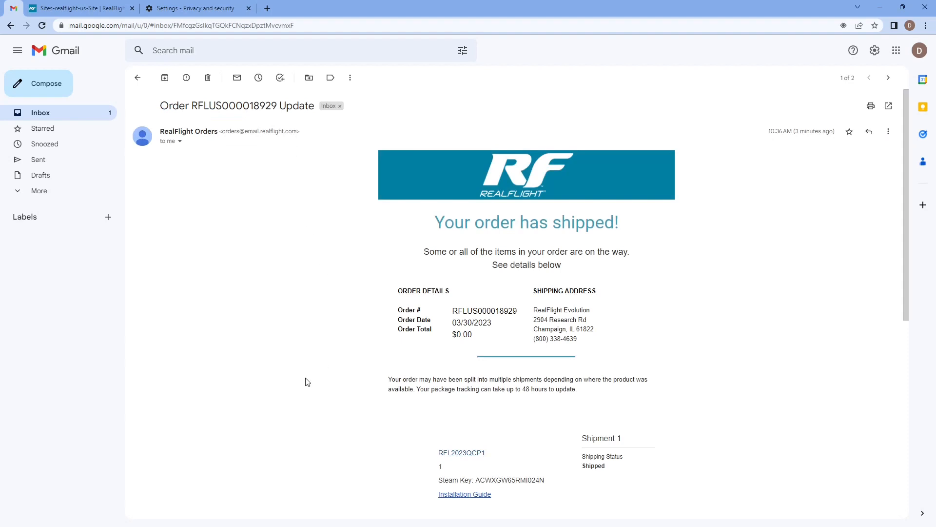
scroll(308, 369, down, 2)
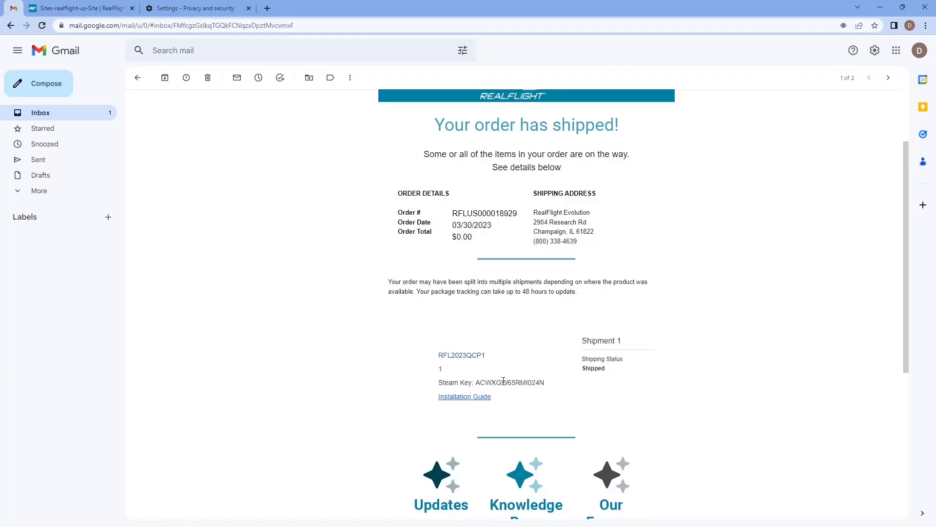
double_click(503, 383)
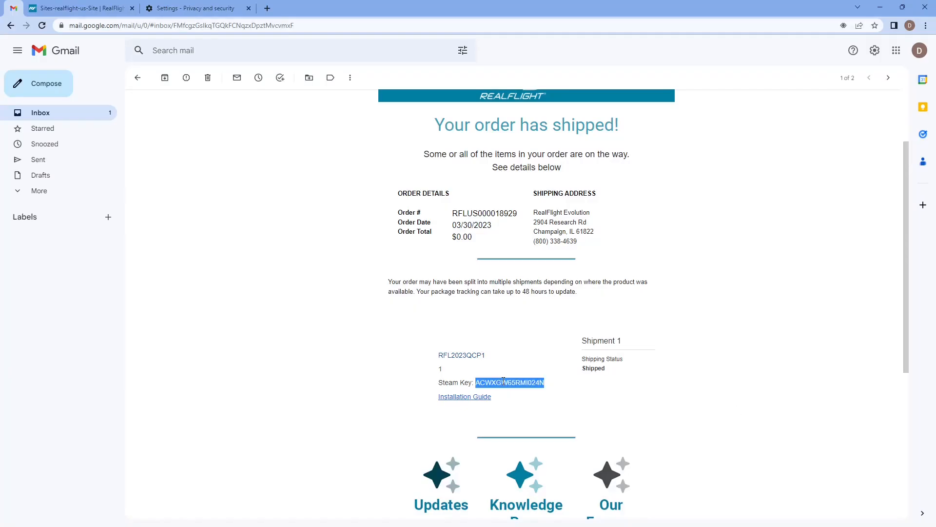
right_click(538, 384)
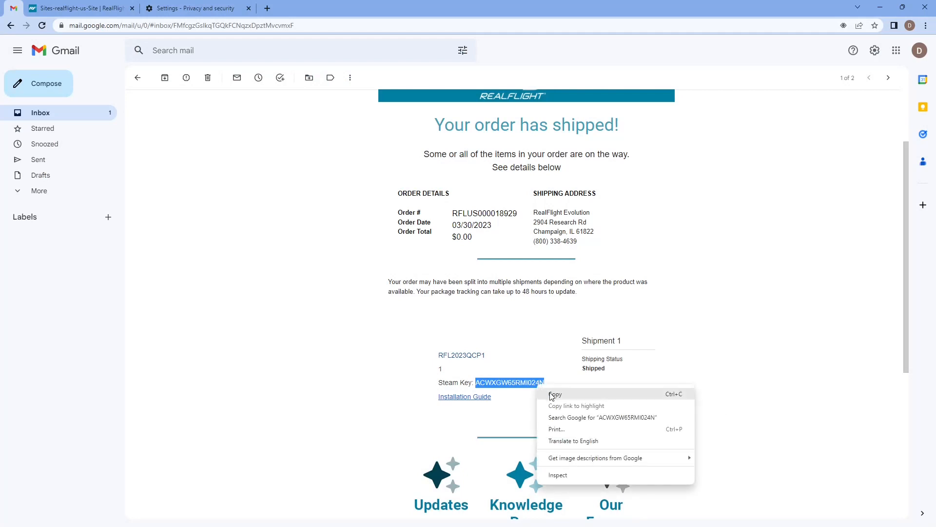
click(552, 394)
key(alt+Tab)
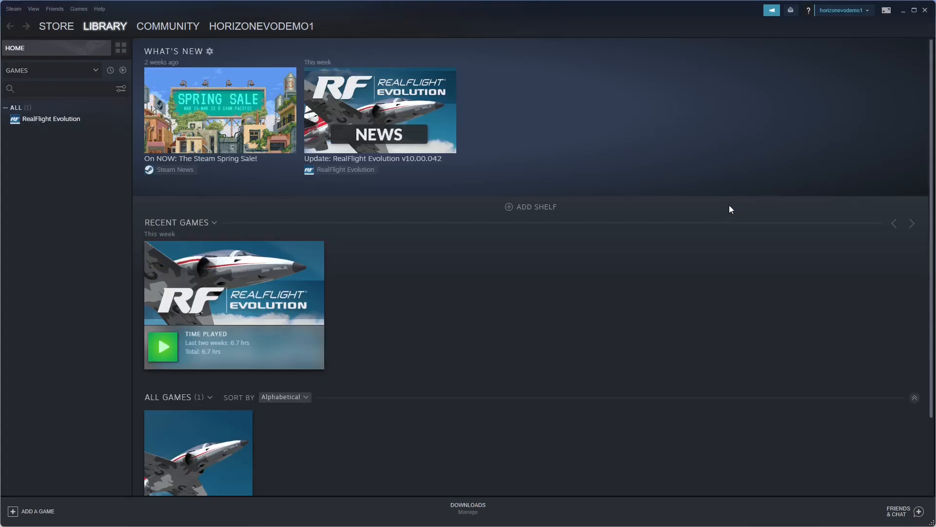
Activate the pasted key for RealFlight Evolution - 2023 Quarterly Content Pack 1 in Steam
mouse_move(94, 25)
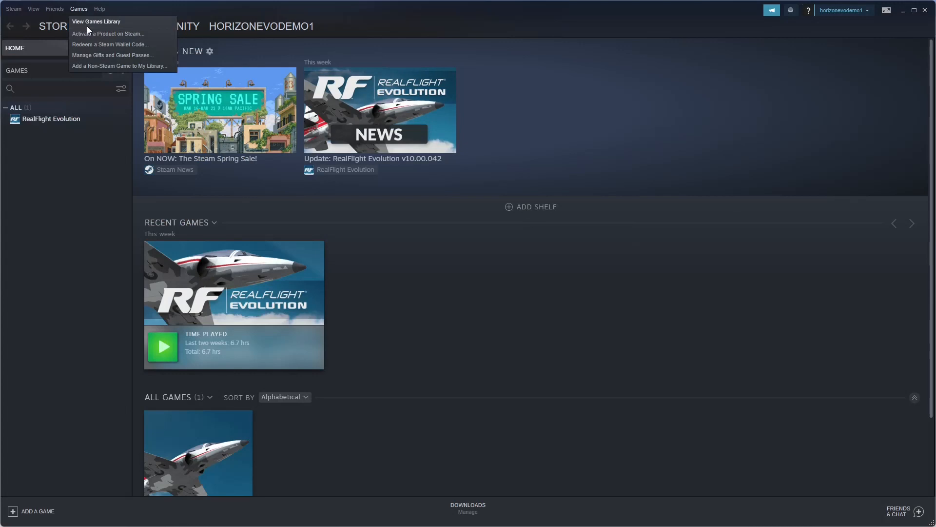
click(87, 32)
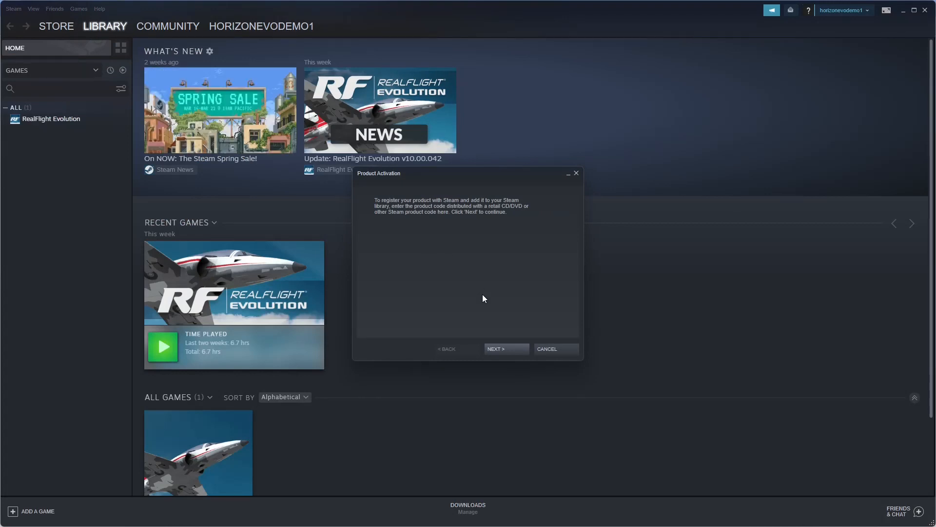
click(511, 347)
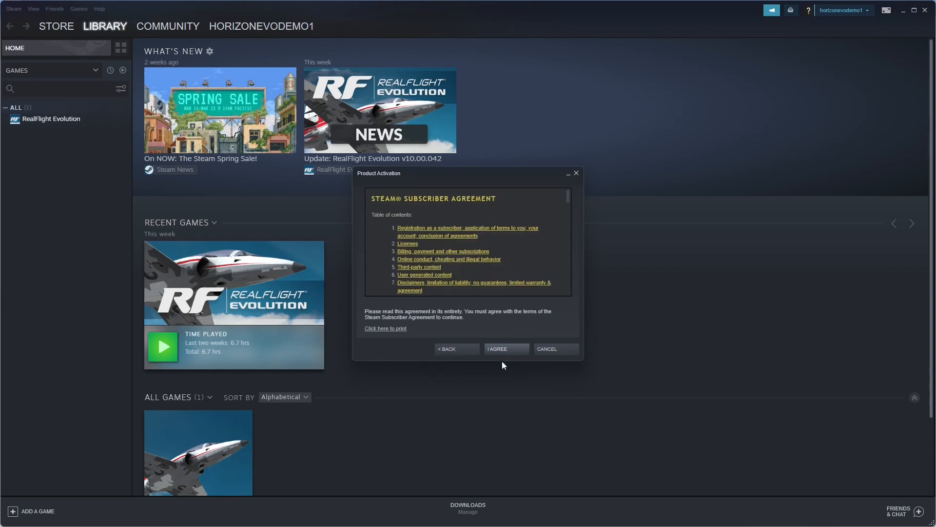
click(503, 351)
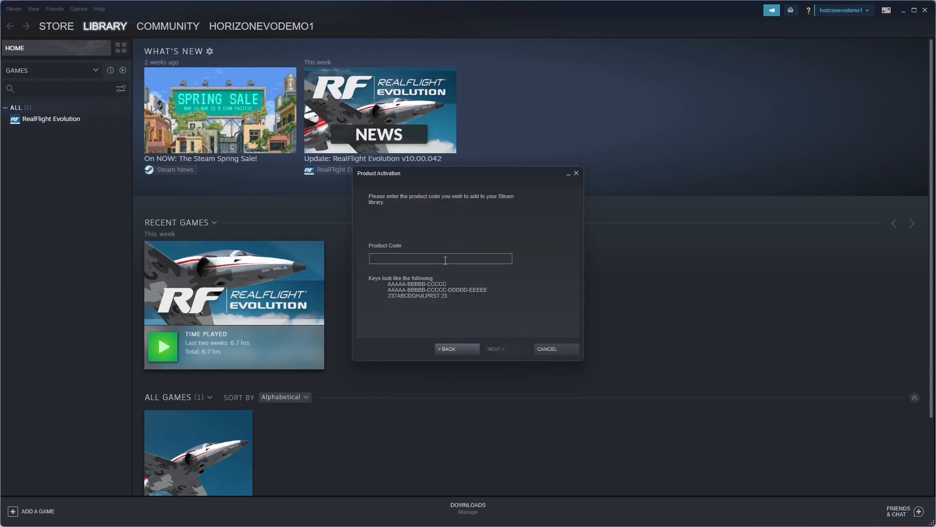
key(ctrl+v)
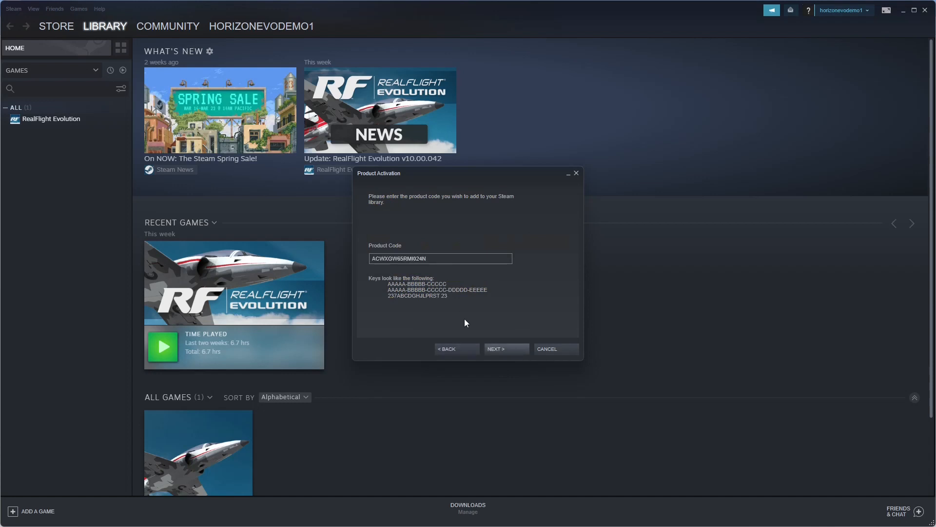
click(497, 350)
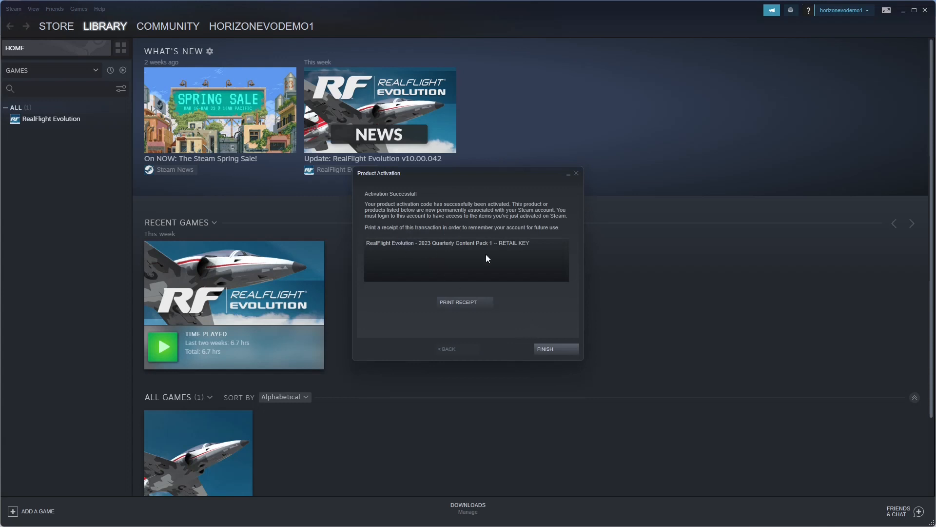
click(548, 348)
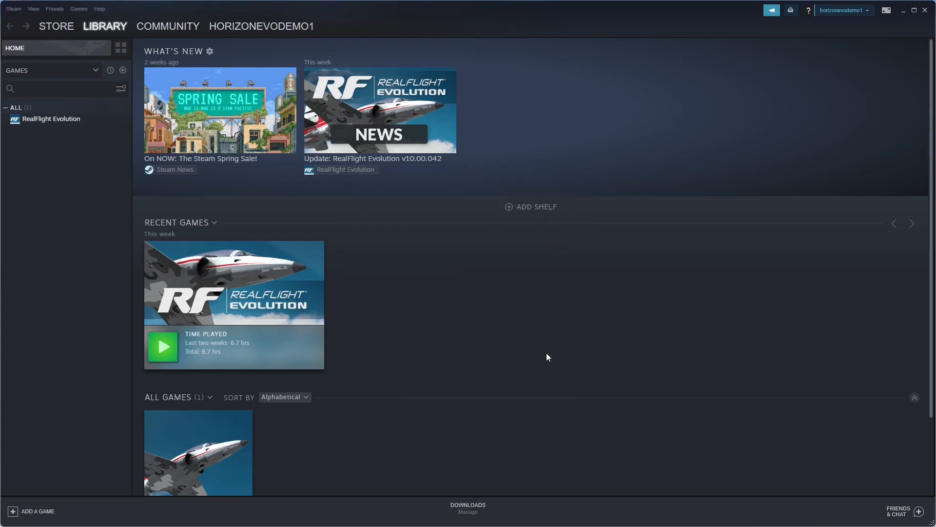
Open the RealFlight Evolution library page, review its DLC aircraft list, and hit PLAY
click(54, 119)
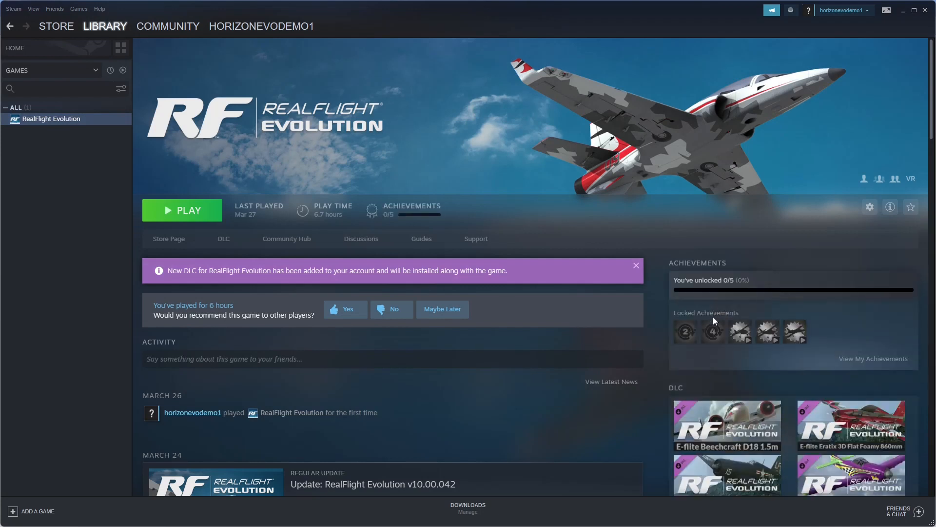
scroll(731, 411, down, 2)
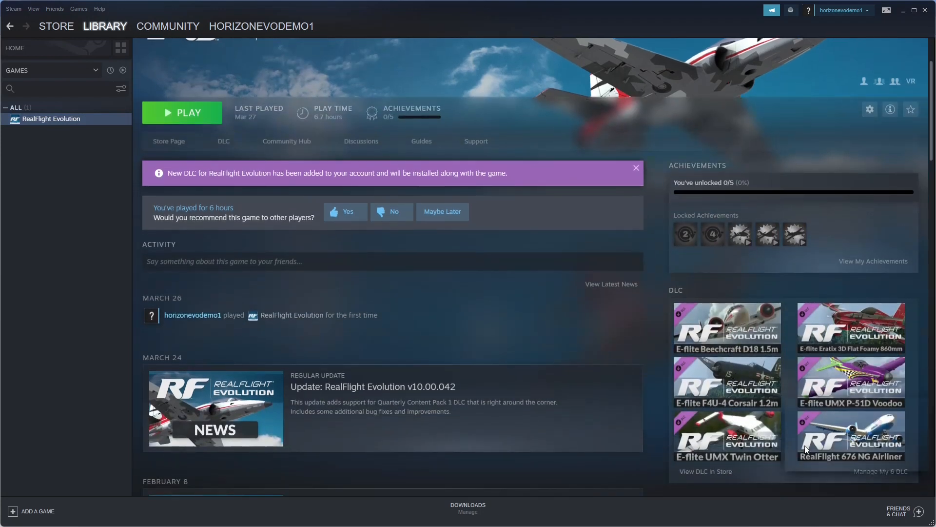
mouse_move(719, 350)
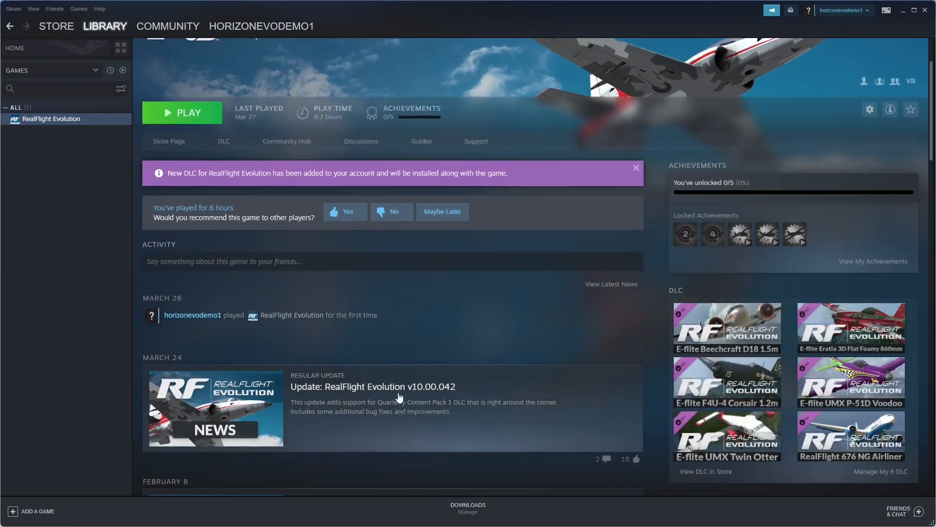
scroll(418, 312, up, 2)
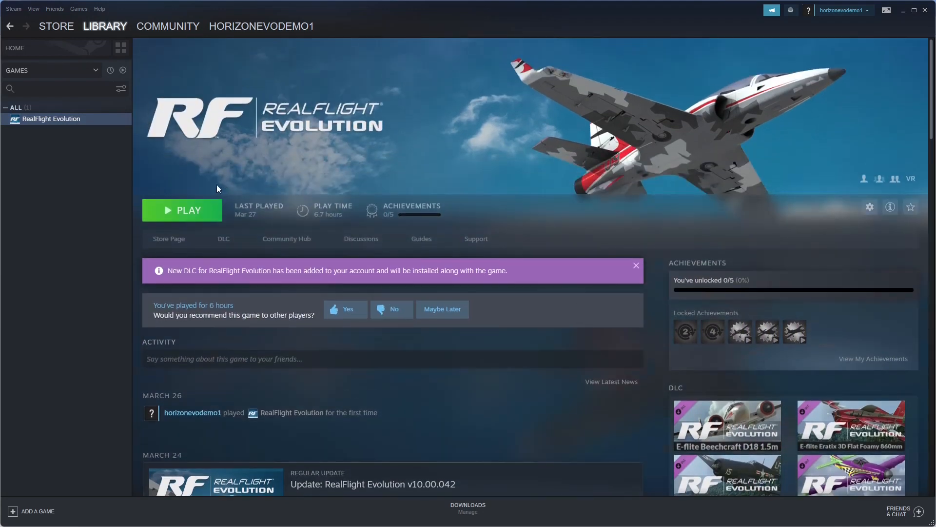
click(193, 211)
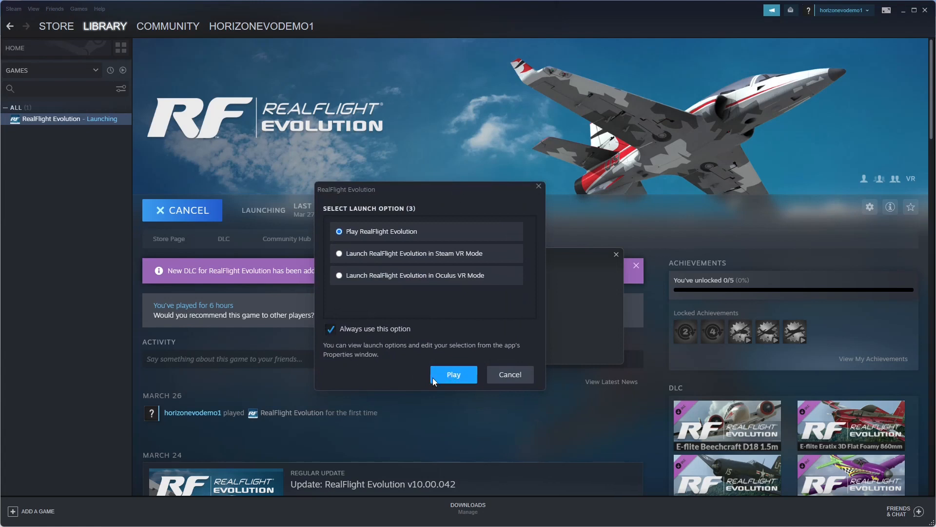
Launch in normal non-VR mode and dismiss the Tip of the Day with FLY!
click(443, 383)
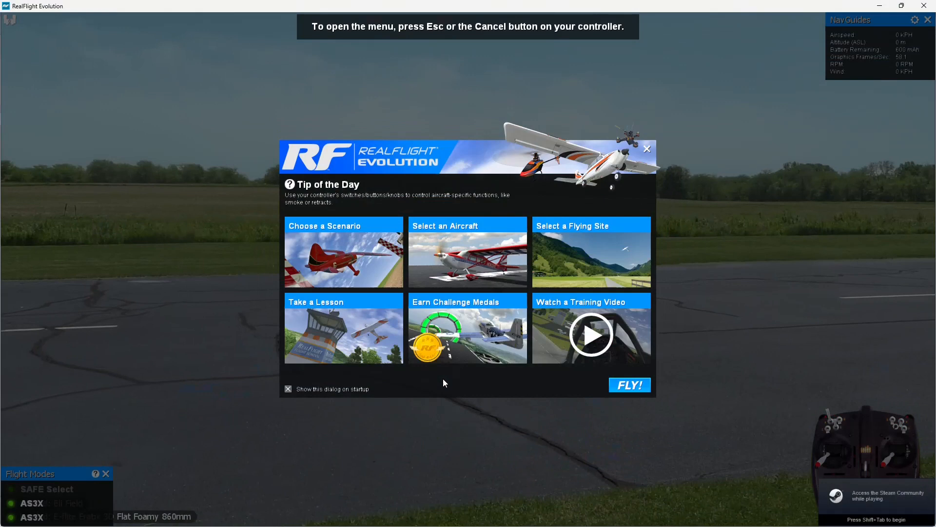
click(624, 390)
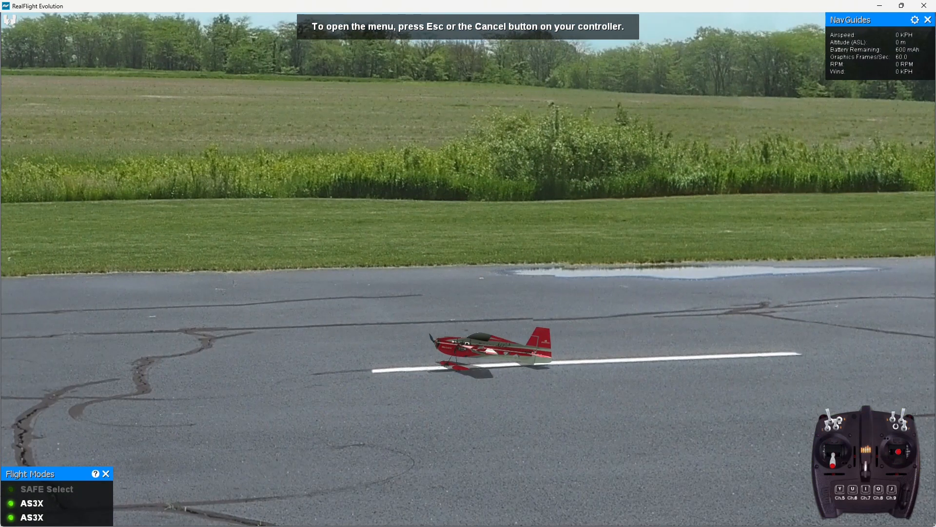
Load the E-flite Beechcraft D18 1.5m (4S) by searching 'd18' in Quick Load
key(ctrl+q)
text(d18)
key(Down)
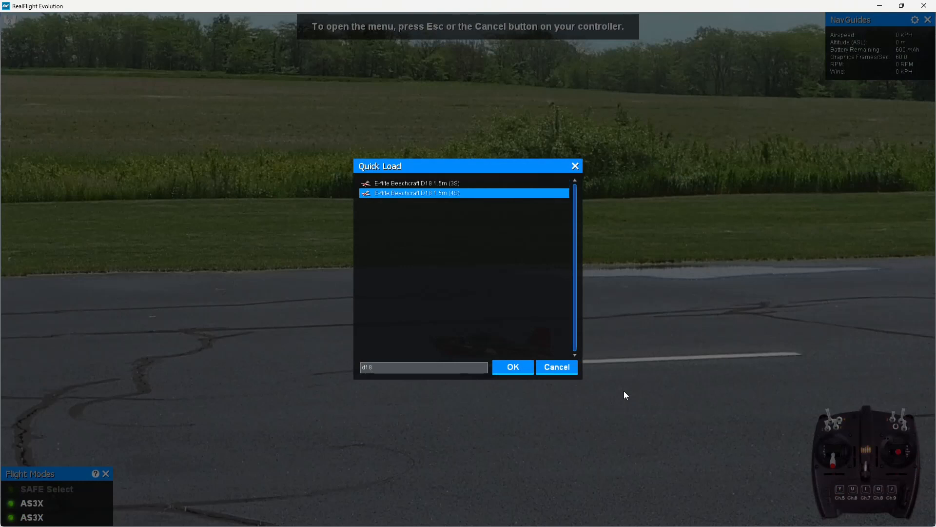
key(Return)
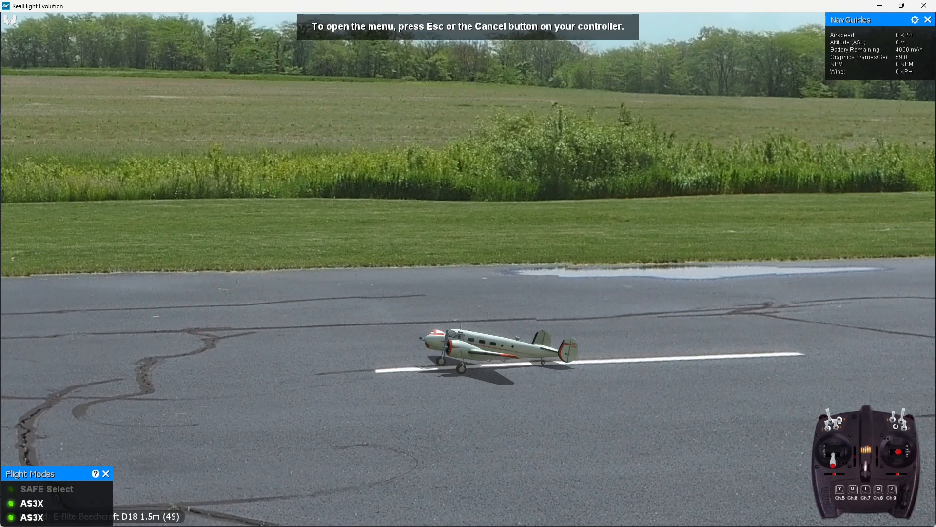
Search 'cors' and load the E-flite F4U-4 Corsair 1.2m (4S) onto the runway
key(ctrl+q)
text(cord)
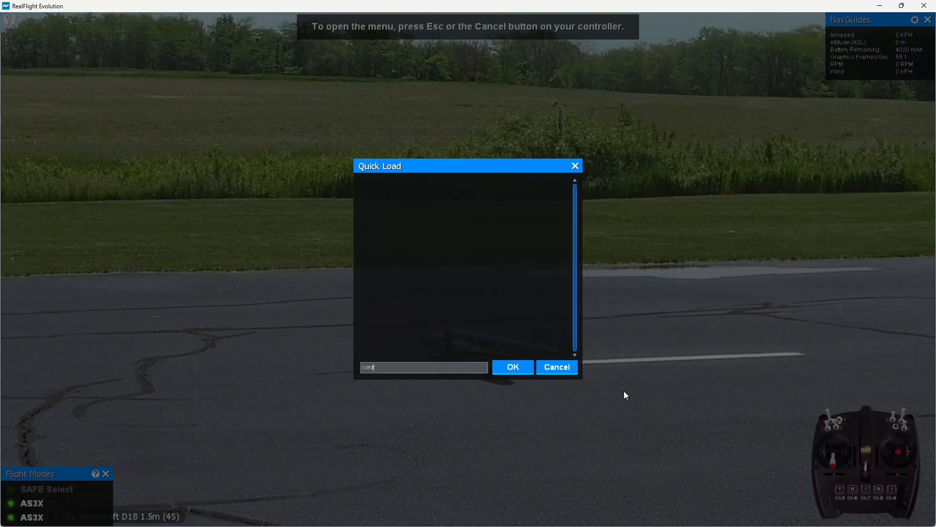
key(BackSpace)
text(sai)
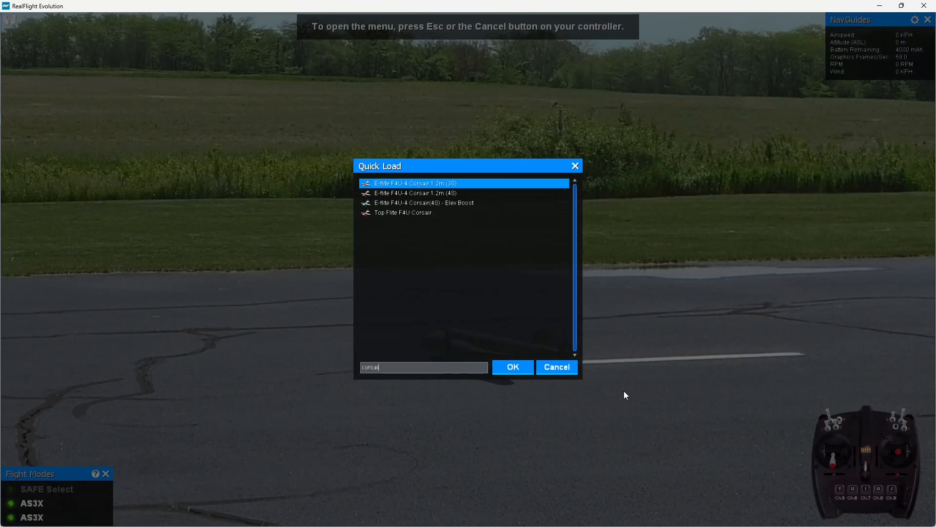
key(Down)
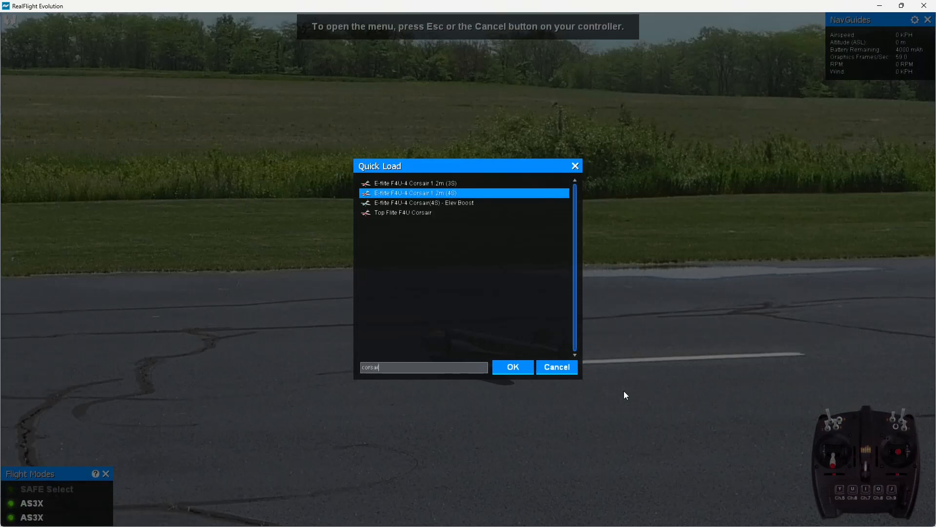
key(Return)
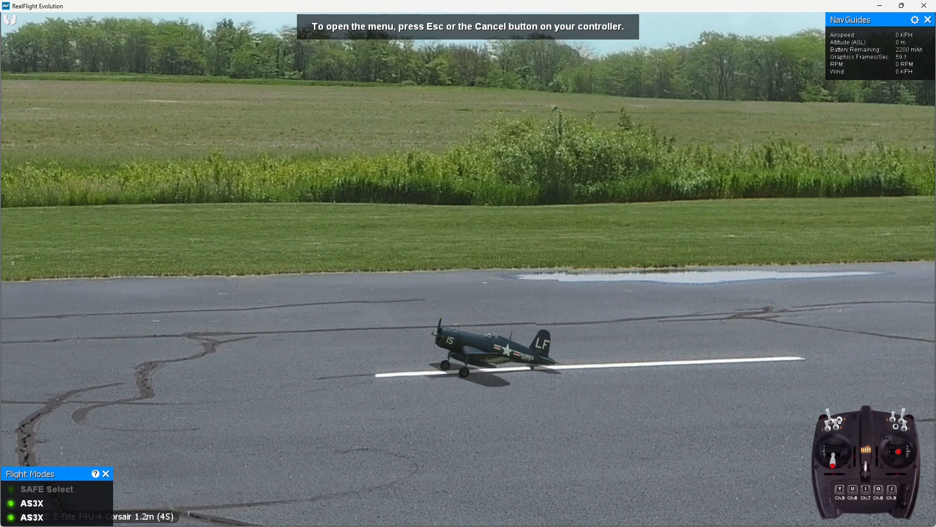
Load the E-flite UMX P-51D Voodoo (3S) by searching 'voo' in Quick Load
key(ctrl+q)
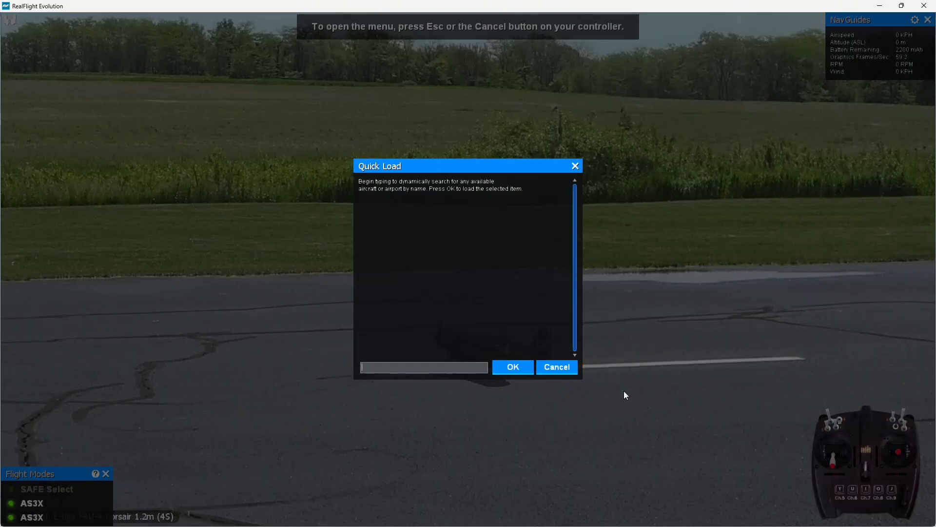
text(voo)
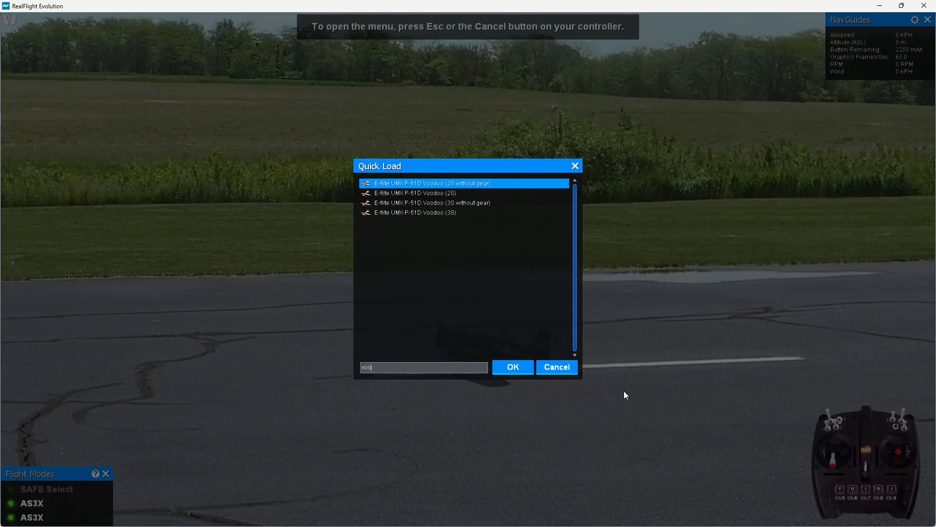
key(Down)
key(Down)
key(Down)
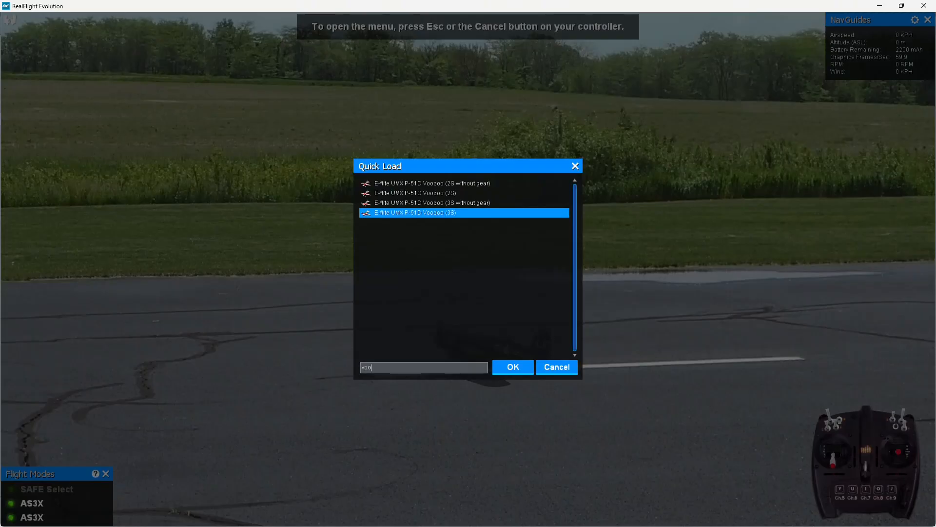
key(Return)
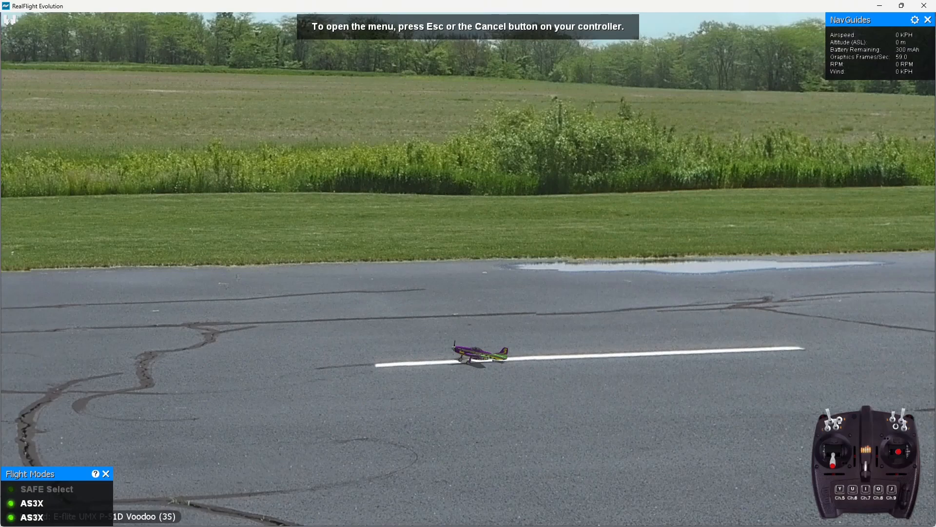
Search 'twin o' to load the E-flite UMX Twin Otter, then reopen the aircraft search
key(q)
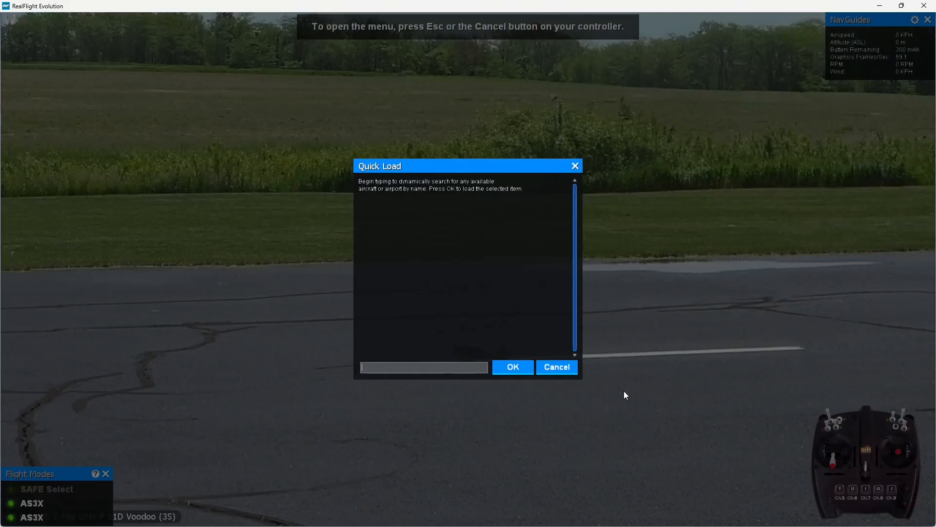
text(twin o)
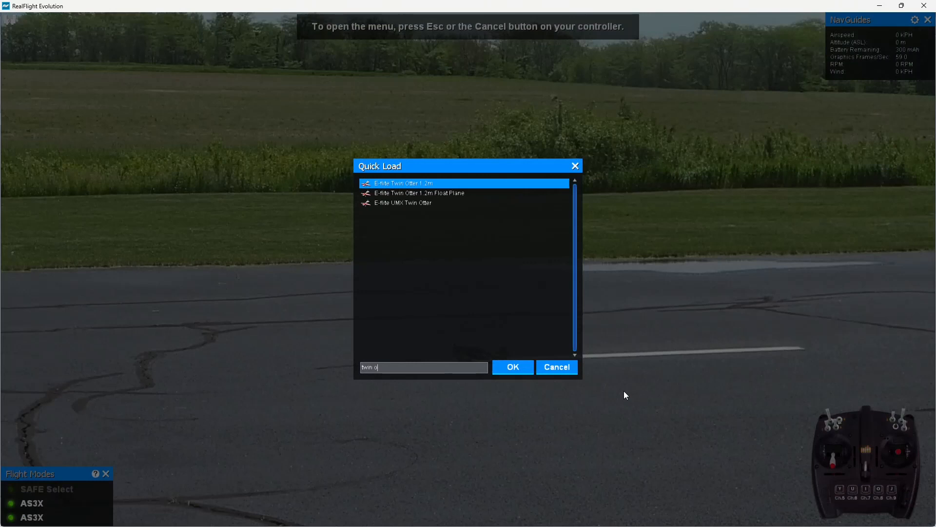
key(Down)
key(Down)
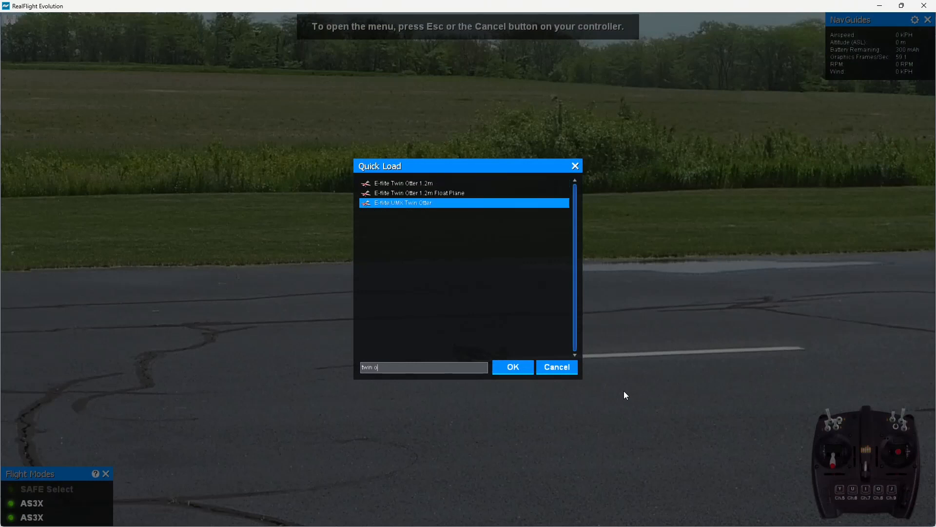
key(Return)
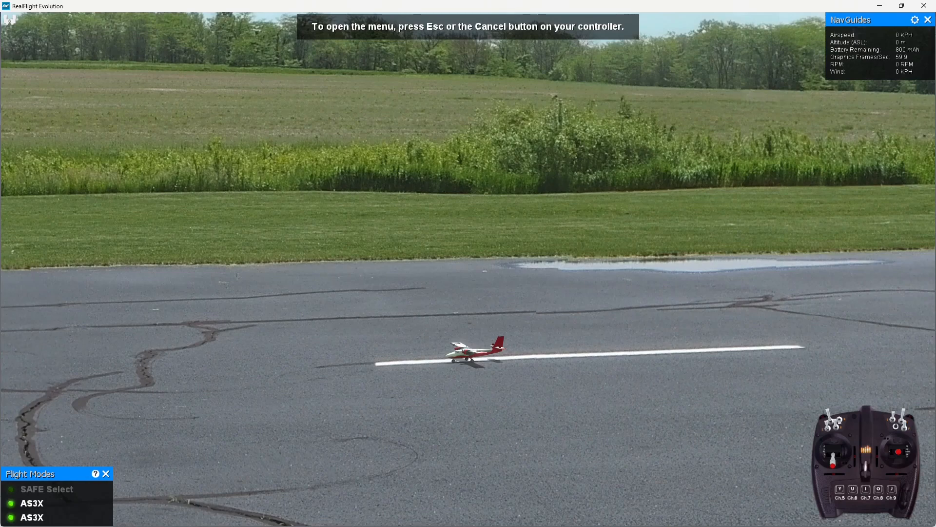
key(ctrl+l)
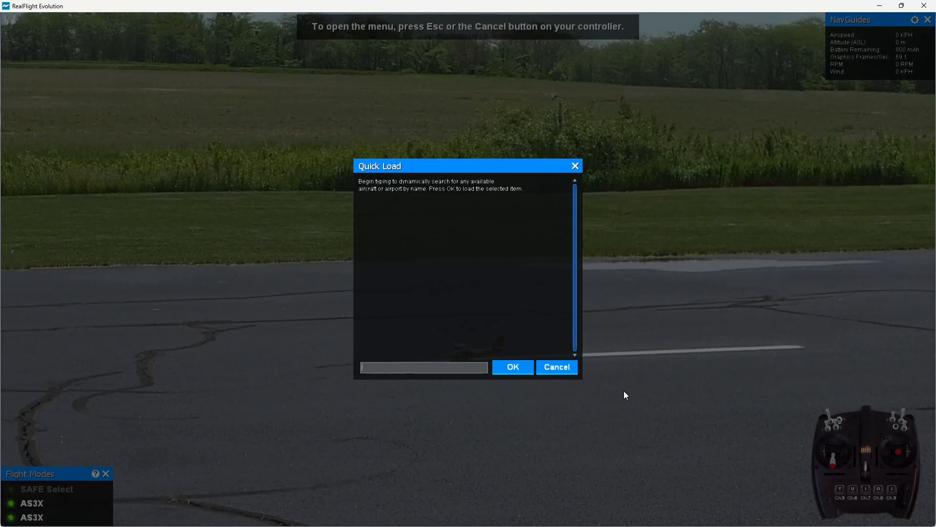
Search '676' and load the RealFlight 676 NG Airliner onto the runway
text(676)
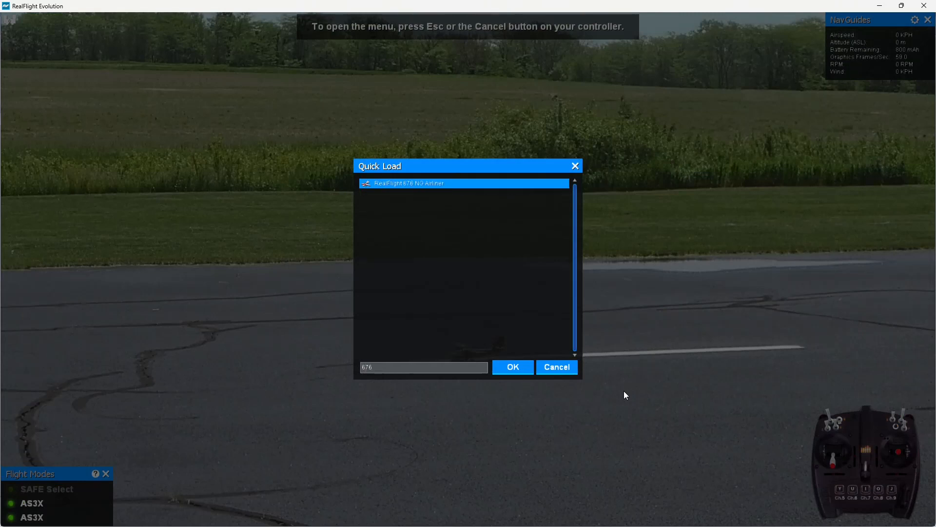
key(Return)
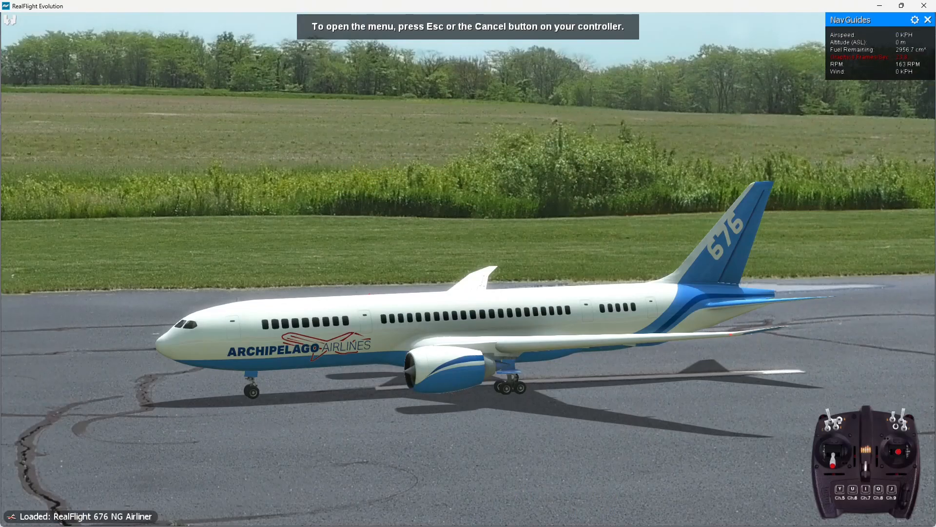